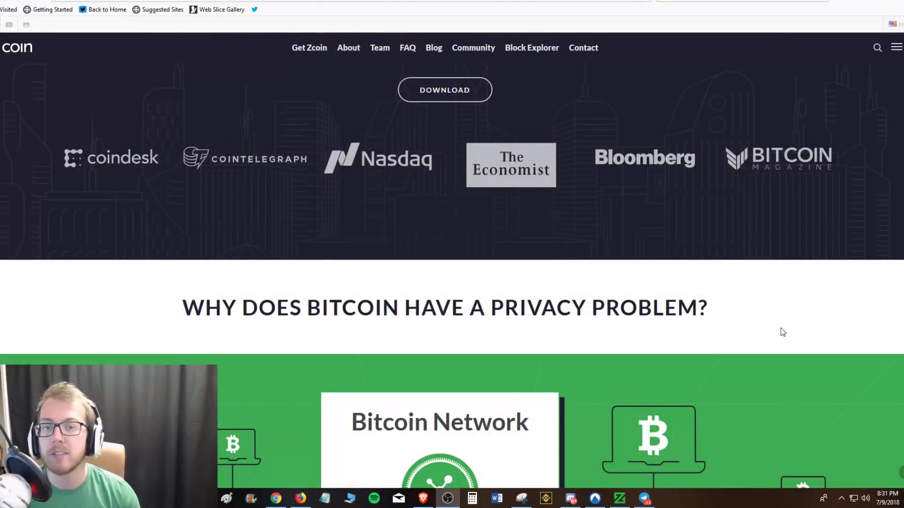
Scroll the Zcoin homepage past 'Why does Bitcoin have a privacy problem?' to the privacy section
scroll(777, 325, "down", 10)
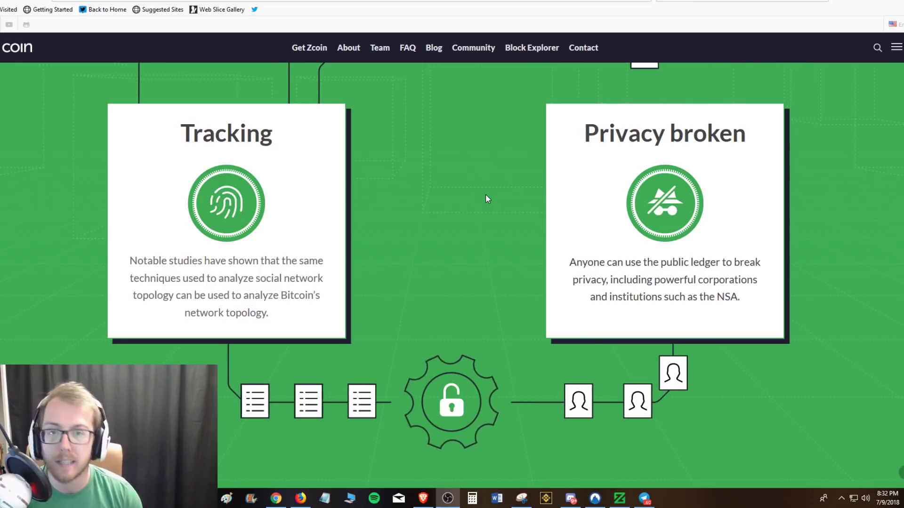
Scroll past the mint, spend and repeat cards to the 'Introduction to Zcoin' video
scroll(480, 200, "down", 10)
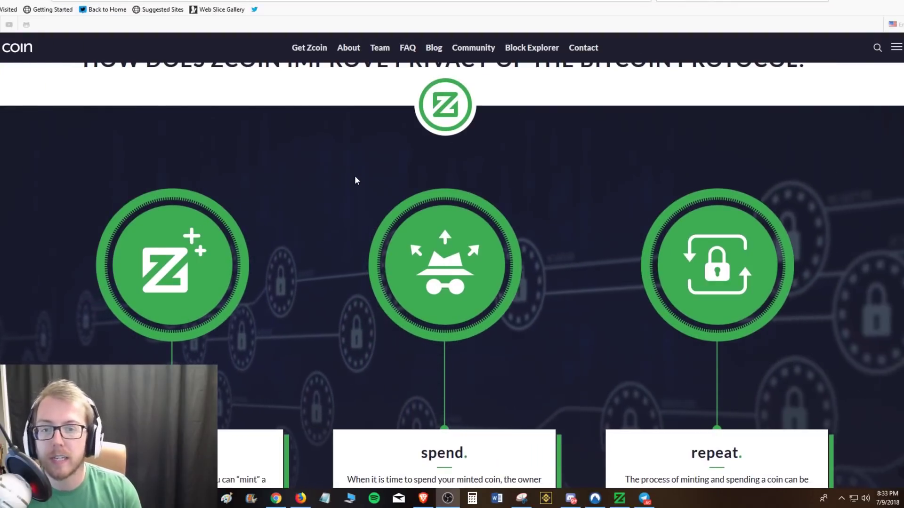
scroll(349, 180, "down", 1)
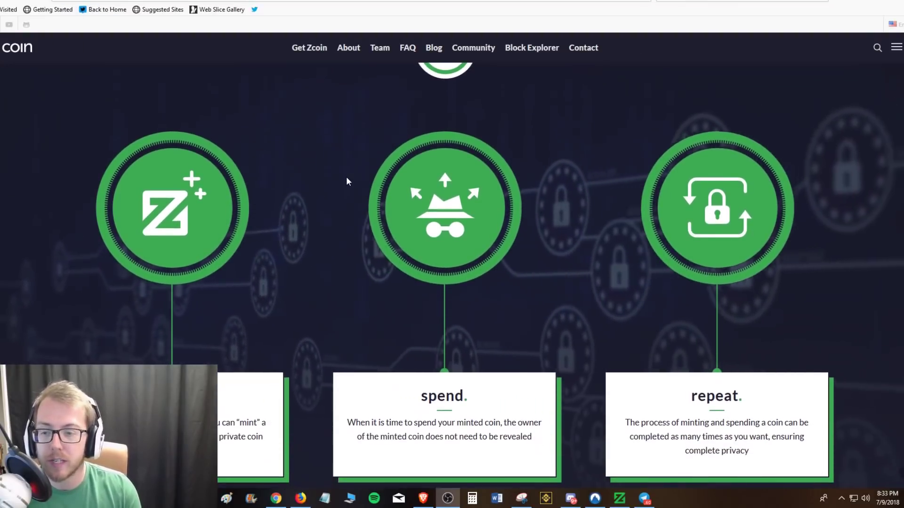
scroll(107, 213, "down", 1)
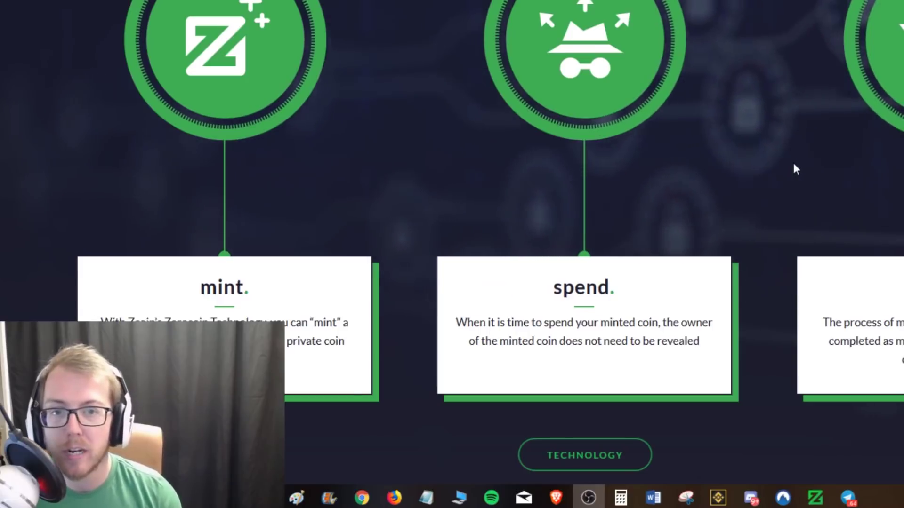
scroll(758, 160, "down", 5)
scroll(764, 162, "down", 10)
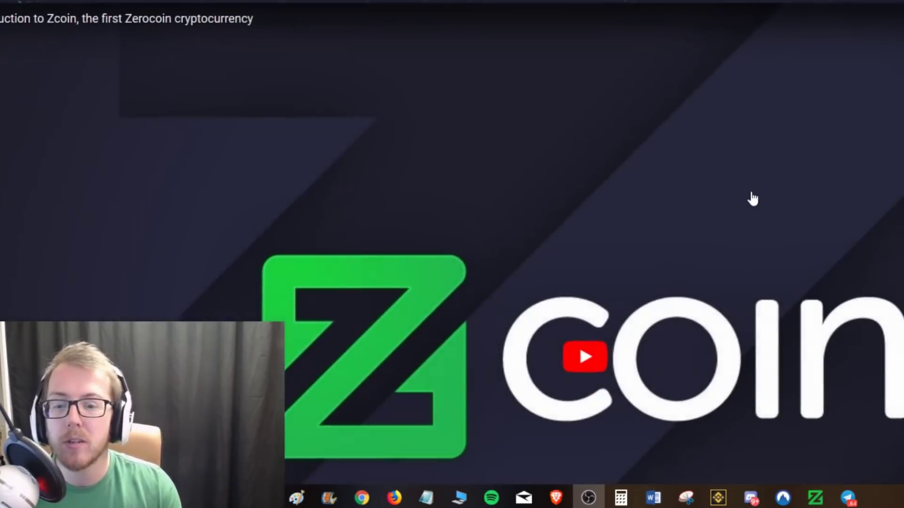
Scroll through the Stats, 'Did you know?' and Social sections, then bring up NordVPN
scroll(791, 248, "down", 3)
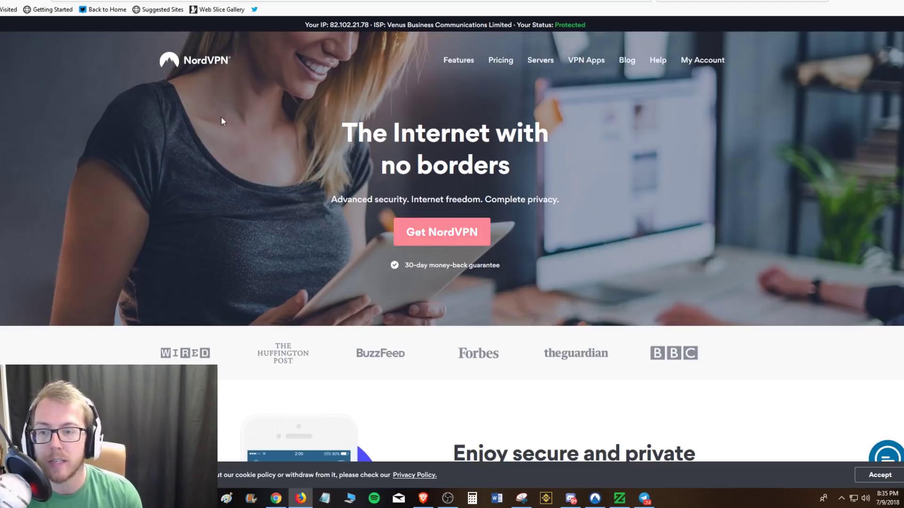
left_click(595, 498)
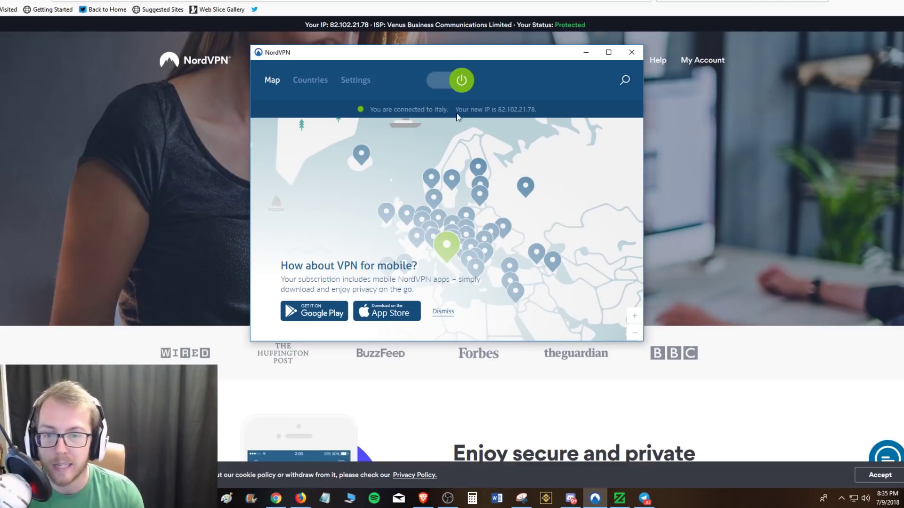
Confirm NordVPN is connected to Italy, view ProtonMail, then move to the Binance Register tab
left_click(749, 143)
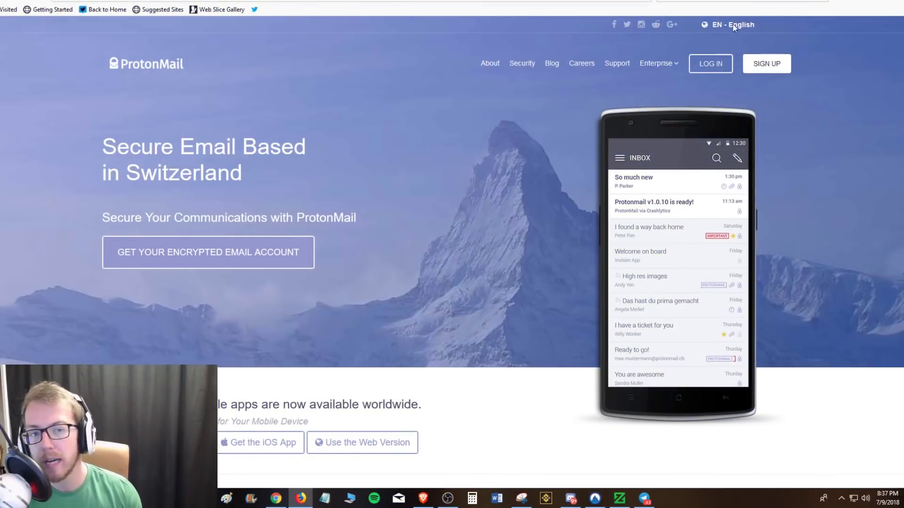
left_click(644, 499)
left_click(617, 454)
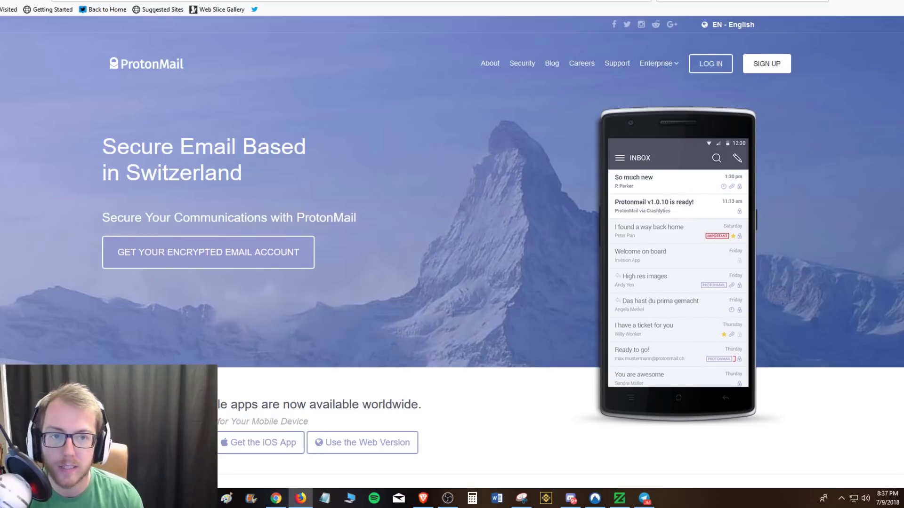
key("ctrl+Tab")
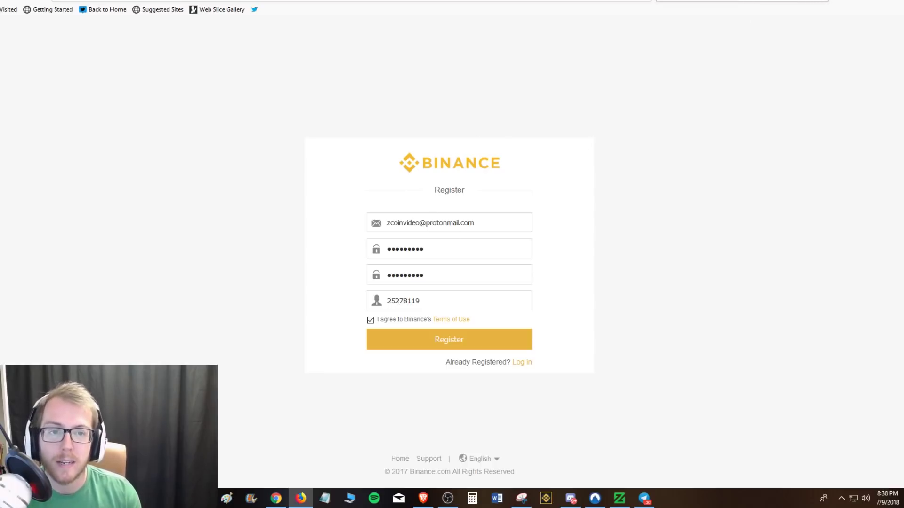
Review the filled Binance registration form without submitting, then return to the Zcoin website tab
key("ctrl+Tab")
Return to the top of the Zcoin homepage and bring up the Zcoin Core wallet holding 10 XZC
scroll(618, 207, "up", 20)
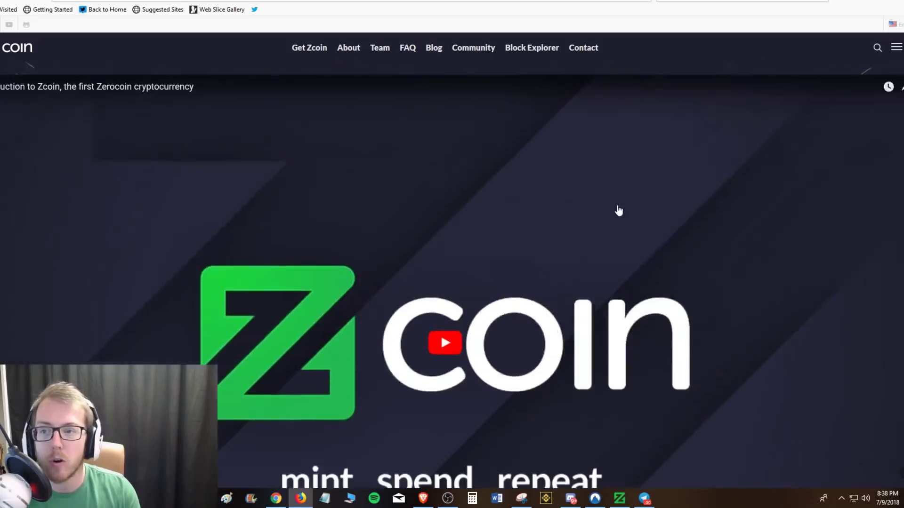
scroll(603, 210, "down", 15)
scroll(569, 240, "up", 15)
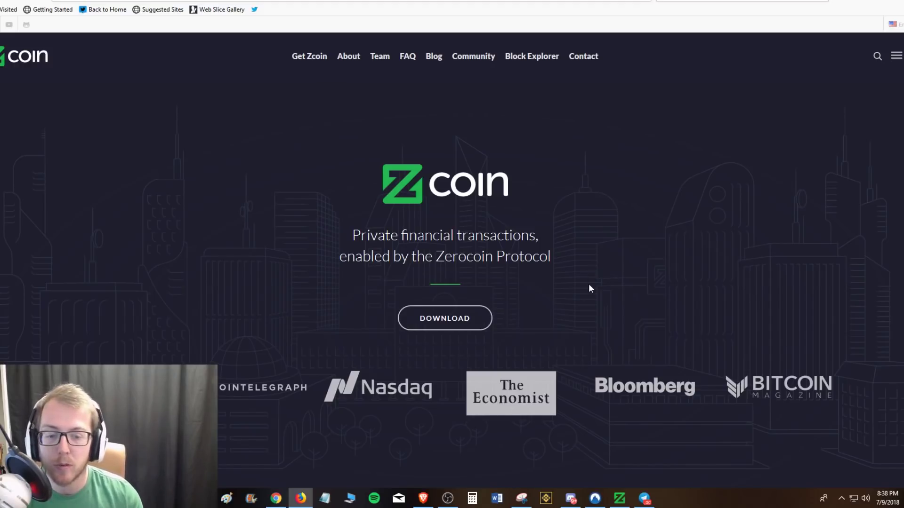
left_click(619, 498)
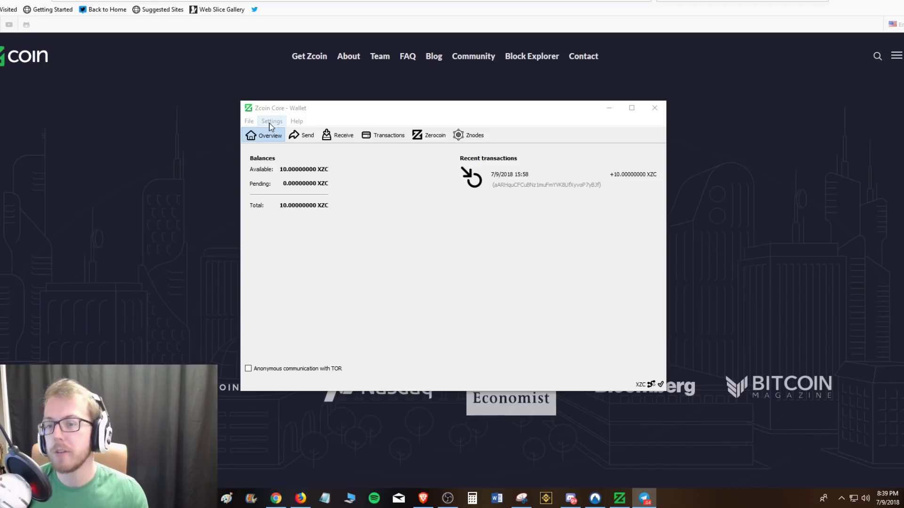
left_click(271, 122)
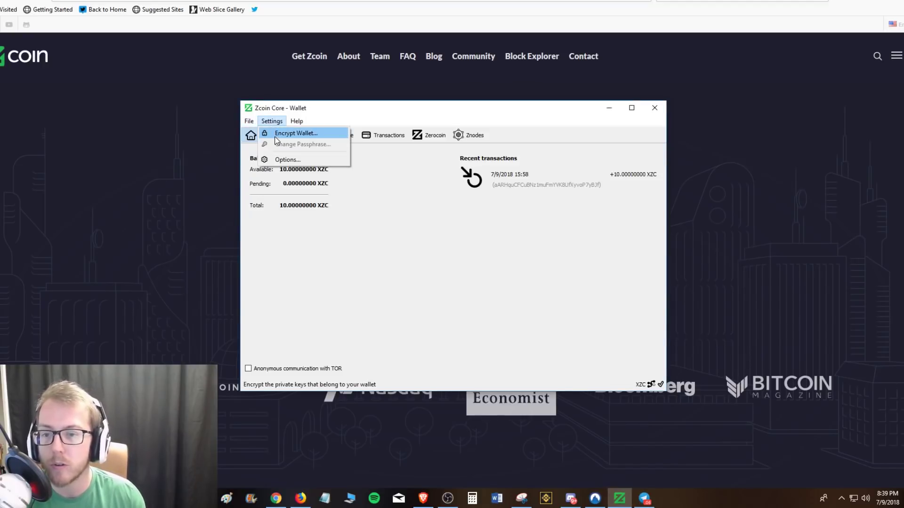
Open the Encrypt Wallet passphrase prompt, cancel it, and start File > Backup Wallet
left_click(276, 138)
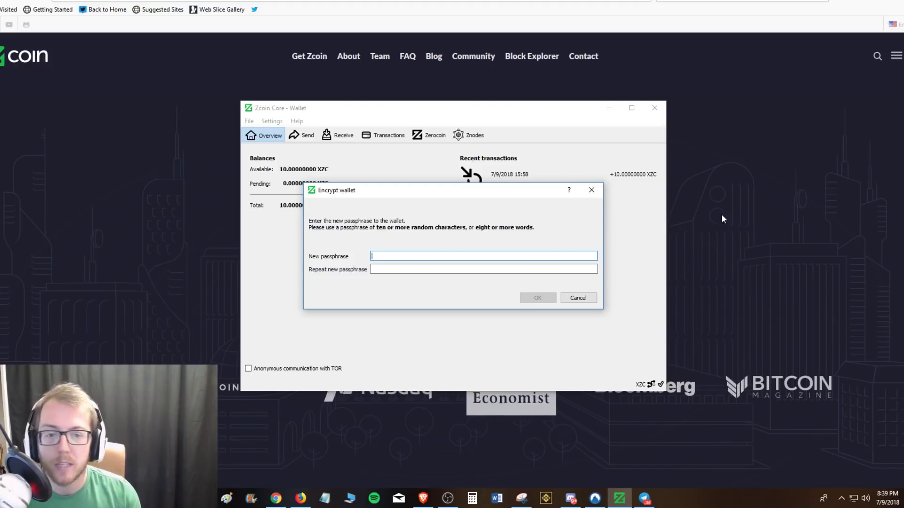
left_click(591, 191)
left_click(249, 121)
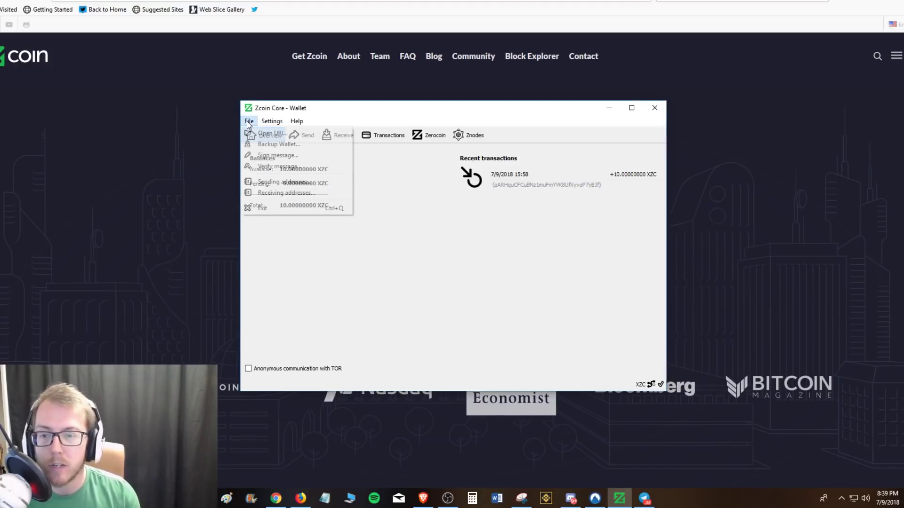
left_click(263, 143)
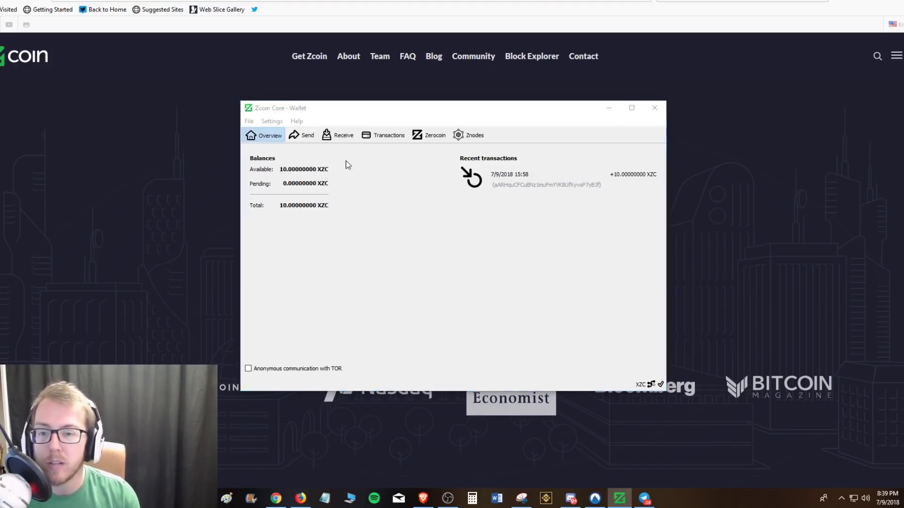
Close the Backup Wallet save window without saving a backup file
left_click(342, 333)
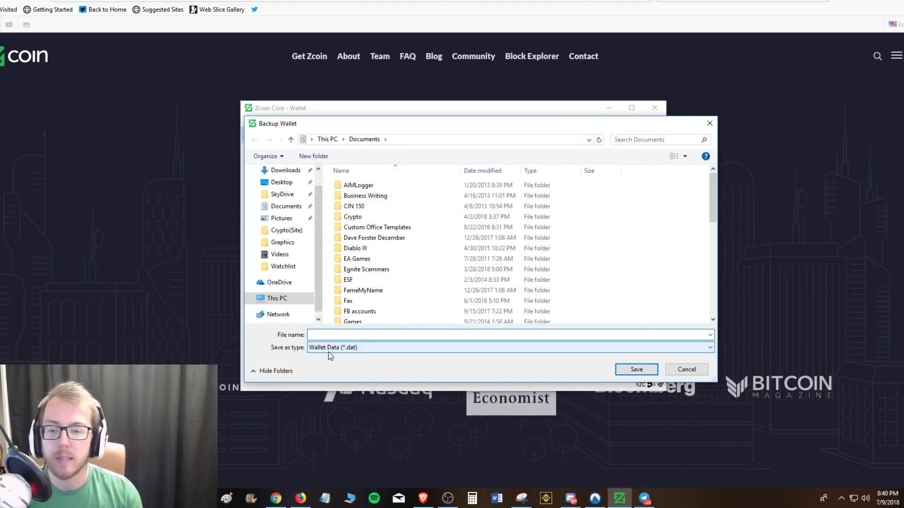
left_click(709, 124)
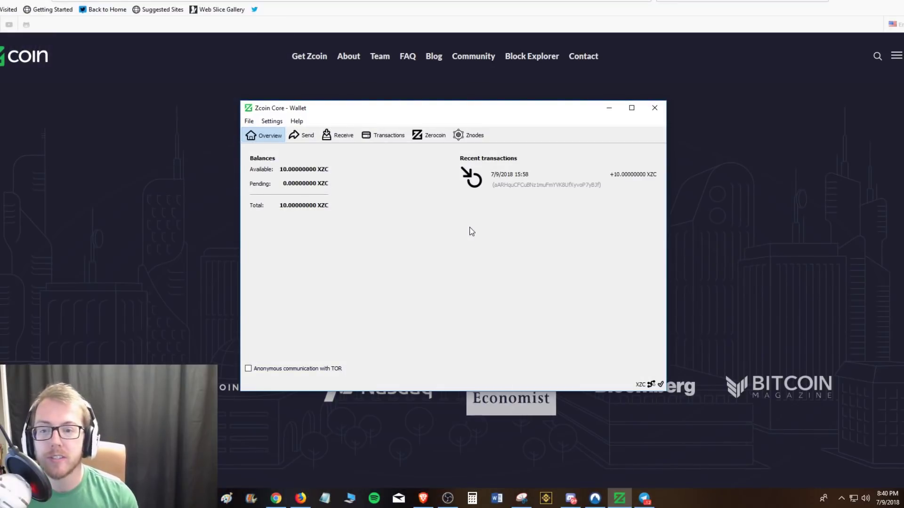
Create a payment request on the Receive page, dismiss it, and return to the 10 XZC overview
left_click(338, 136)
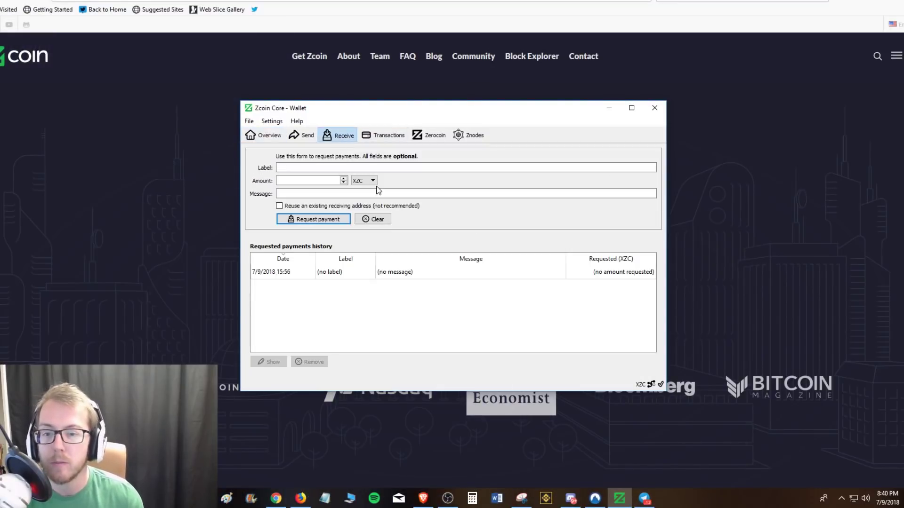
left_click(311, 220)
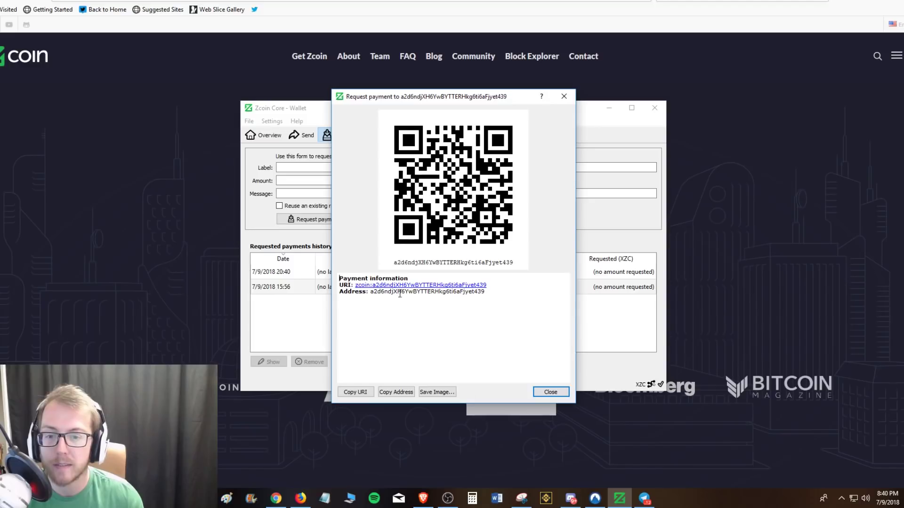
left_click(563, 96)
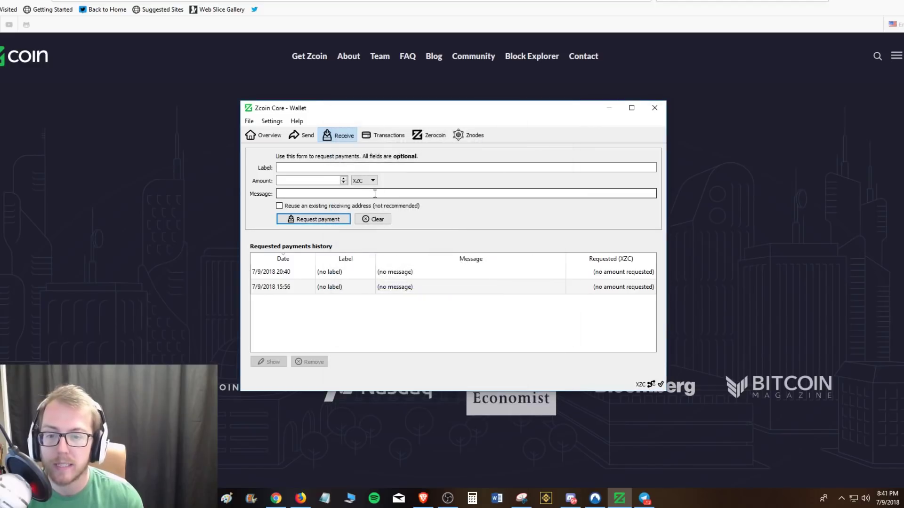
left_click(269, 137)
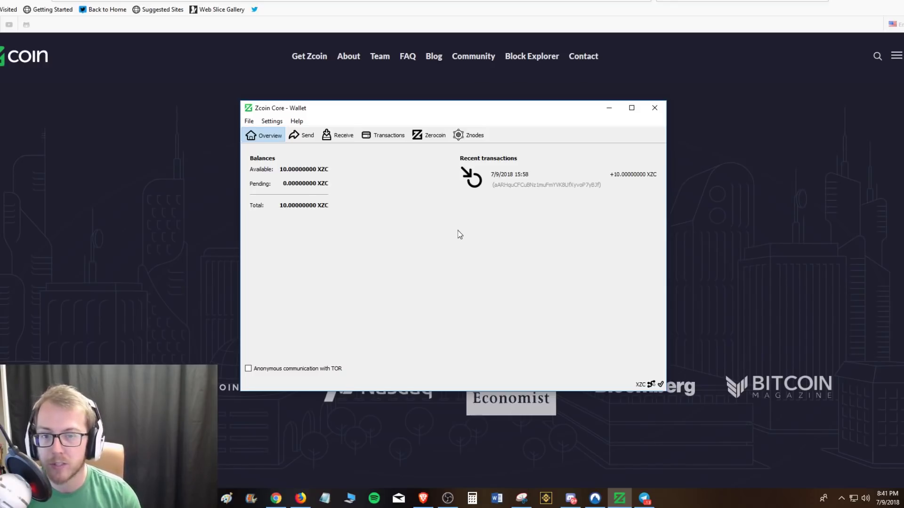
left_click(434, 136)
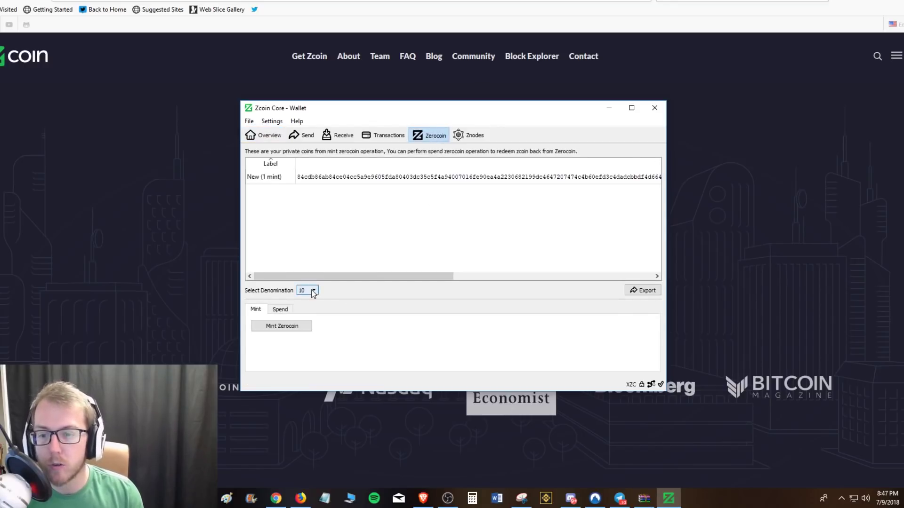
Set the Zerocoin mint denomination to 1 and start minting it
left_click(313, 291)
left_click(311, 299)
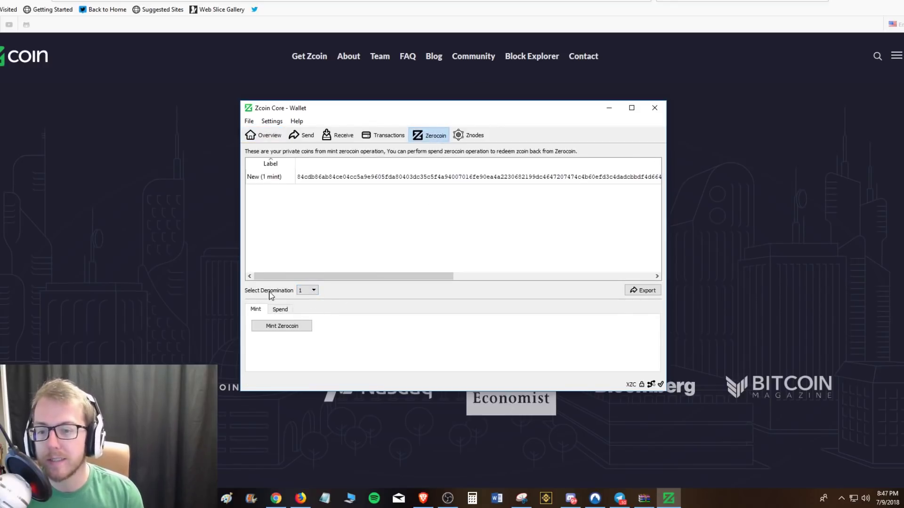
left_click(307, 292)
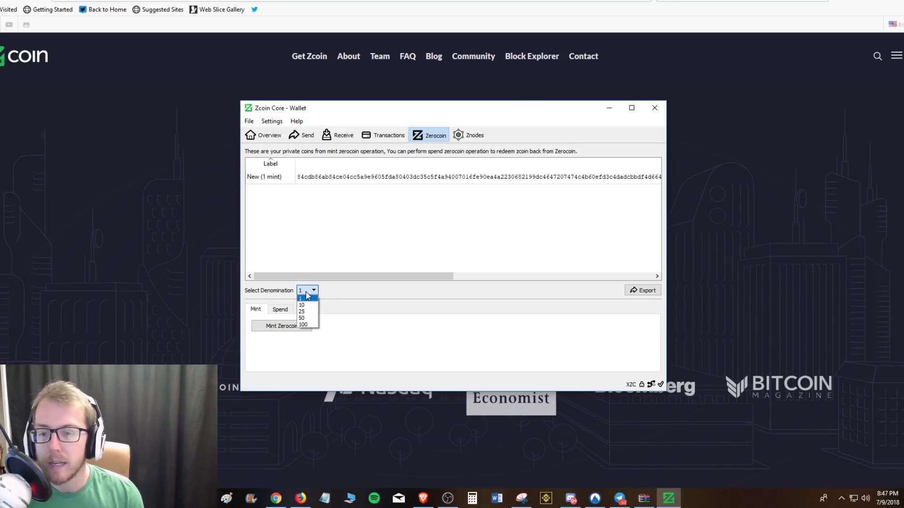
left_click(339, 307)
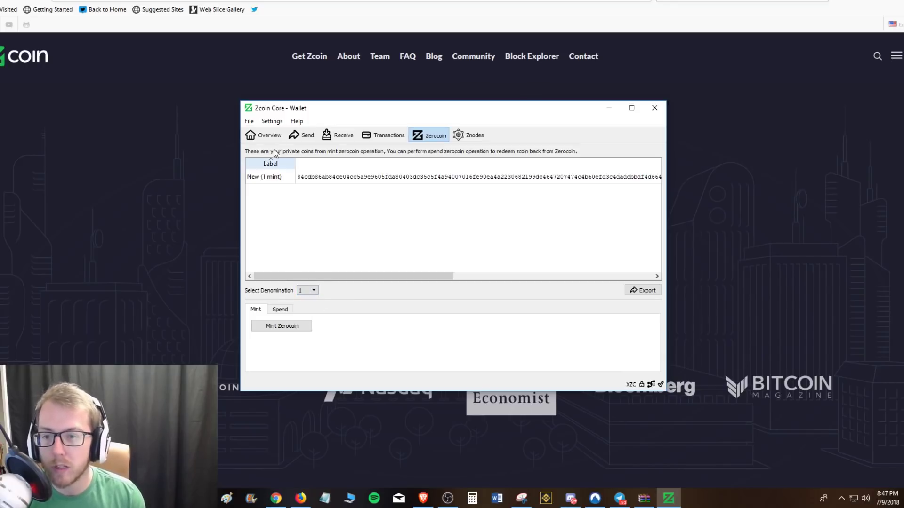
left_click(265, 135)
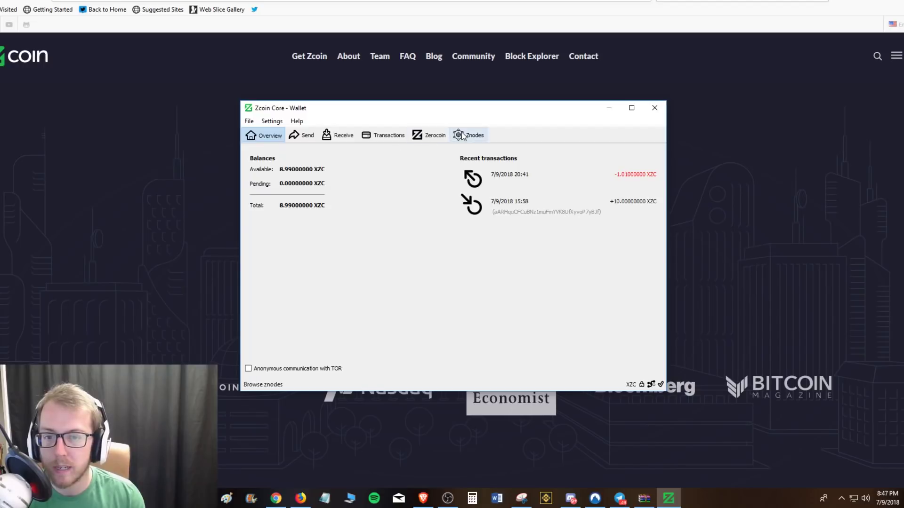
left_click(429, 135)
left_click(308, 291)
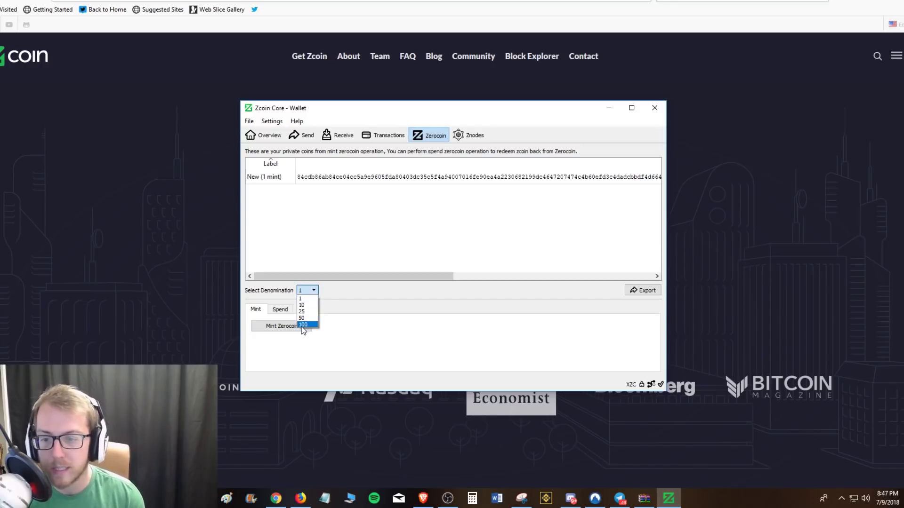
left_click(301, 298)
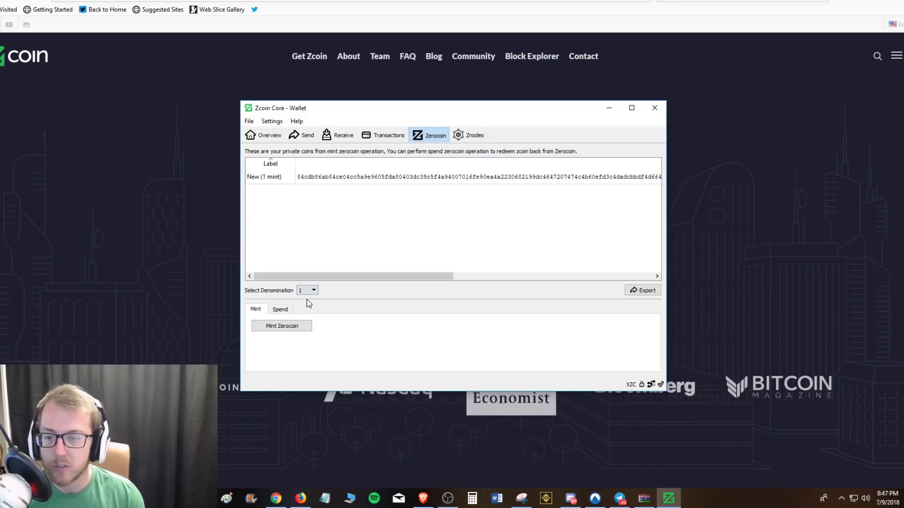
left_click(279, 329)
Unlock the wallet with its passphrase to mint another 1 XZC zerocoin, then confirm the success message
key("ctrl+v")
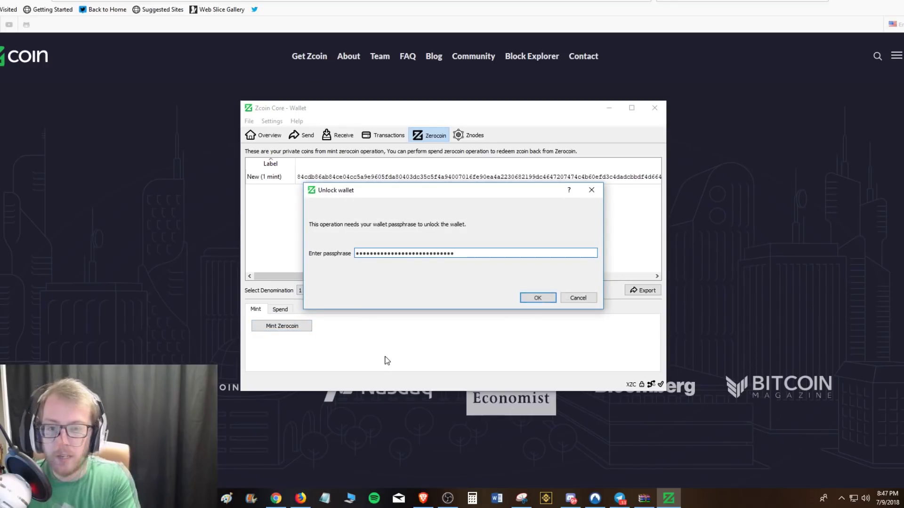
key("Return")
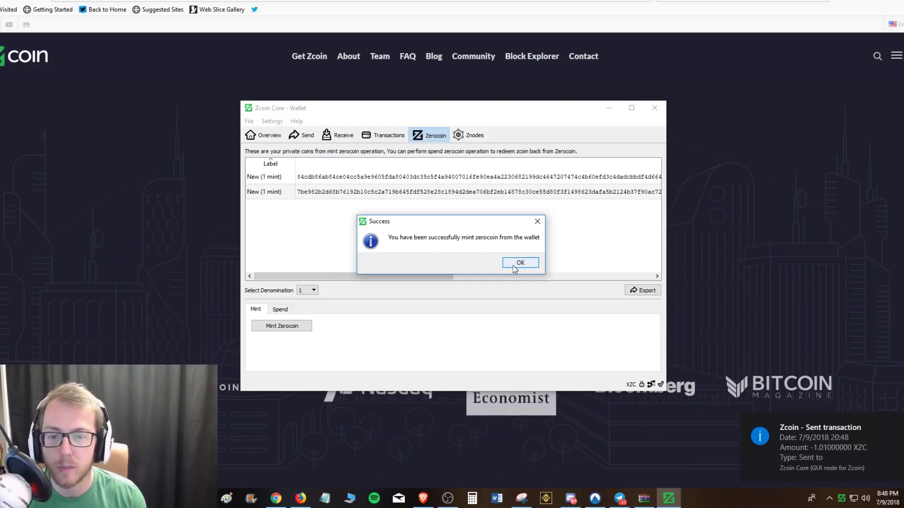
left_click(513, 264)
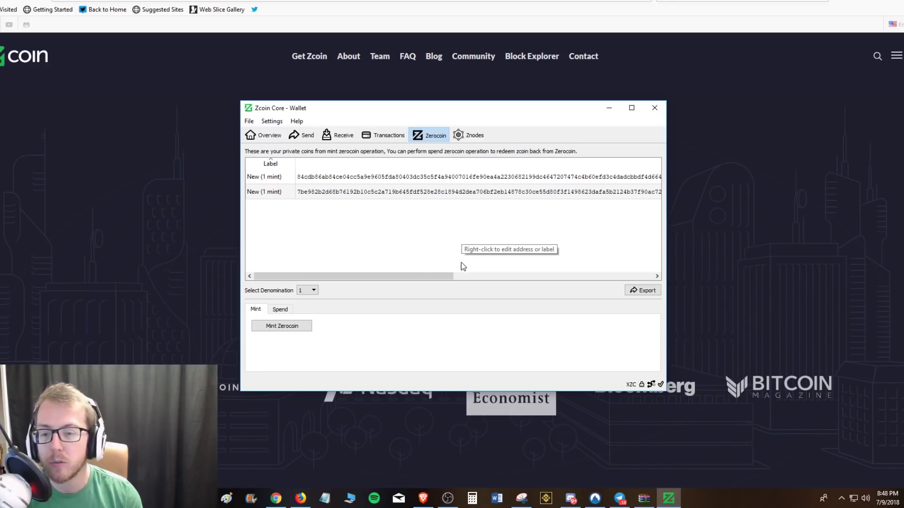
left_click(281, 309)
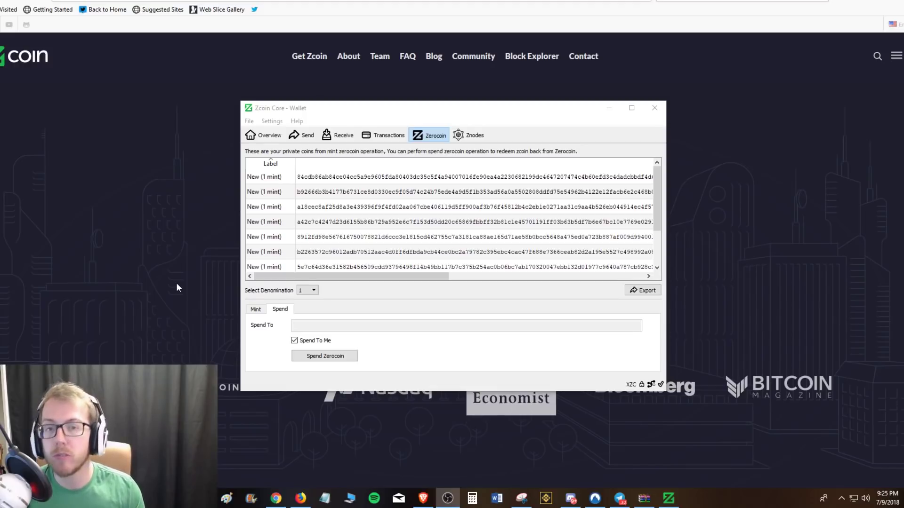
Spend a 1 XZC zerocoin to your own wallet with Spend To Me, unlocking with the passphrase
left_click(319, 356)
type("•••")
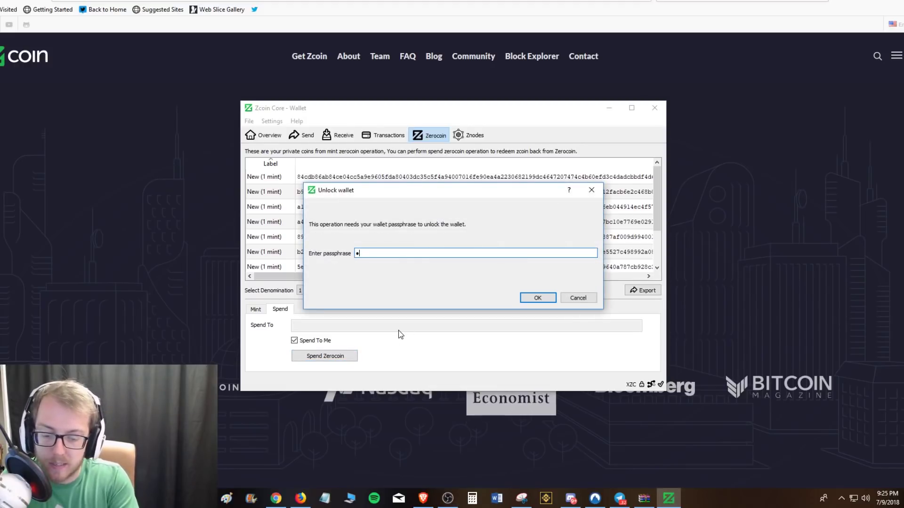
type("•••••••••••••••••••••••••••")
key("Return")
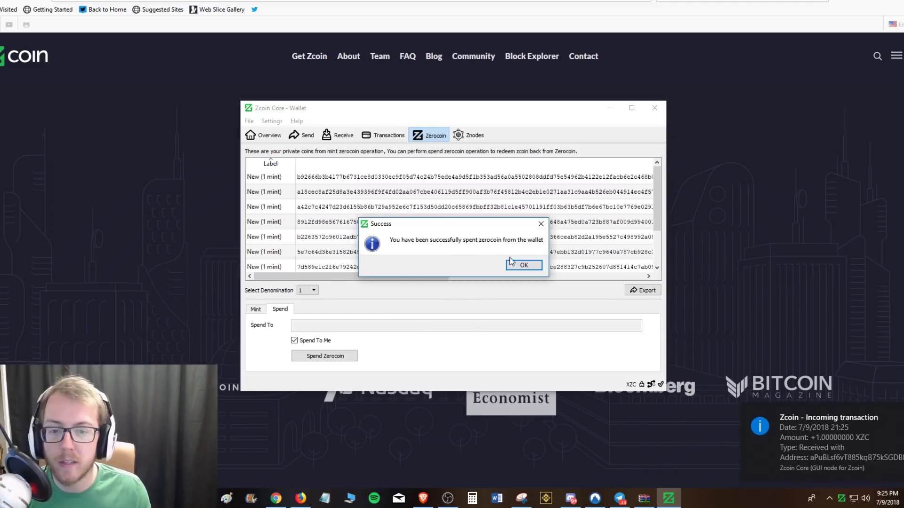
left_click(522, 263)
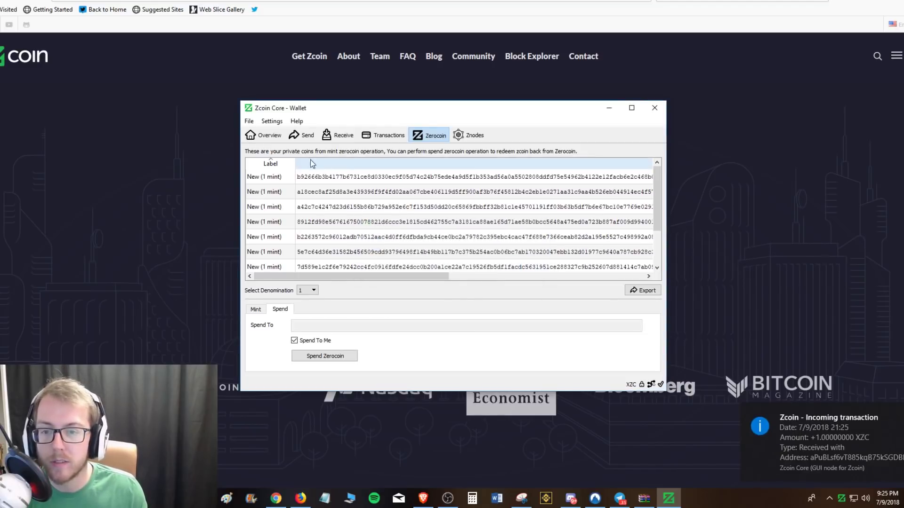
left_click(266, 137)
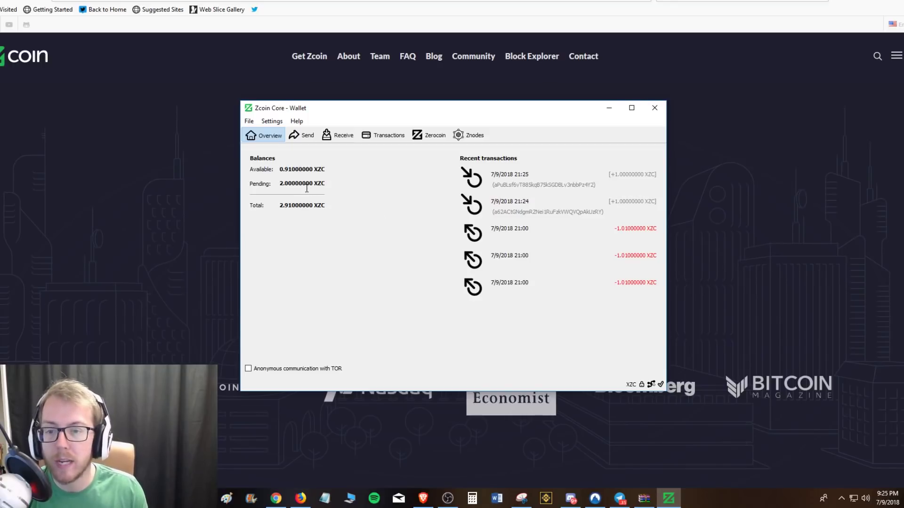
View the newest transaction in the history, then return to the overview showing 0.91 XZC available
left_click(560, 188)
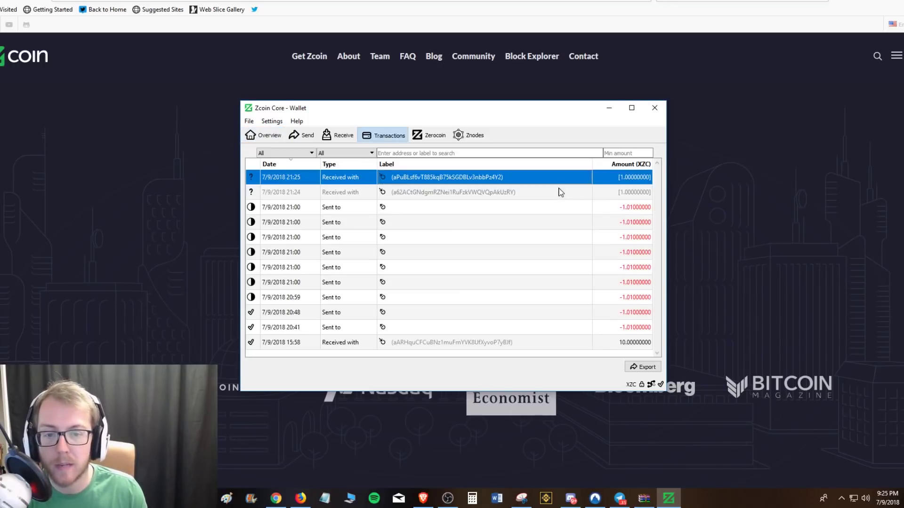
left_click(266, 137)
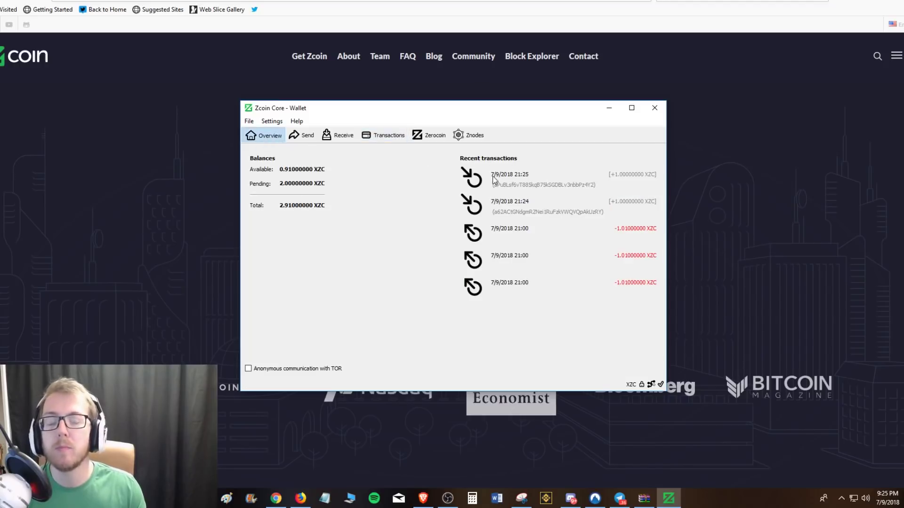
mouse_move(496, 191)
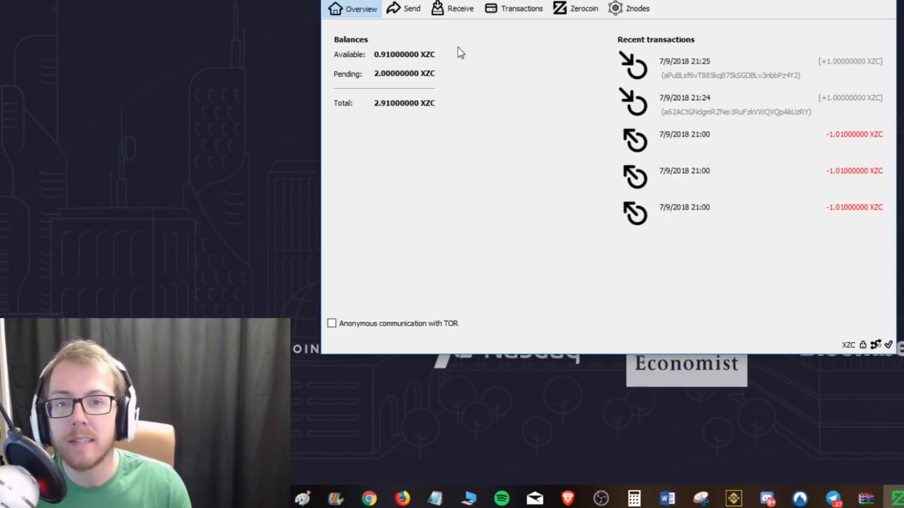
Browse the Znodes list, checking My Znodes and scrolling through All Znodes, then go back to the overview
left_click(629, 8)
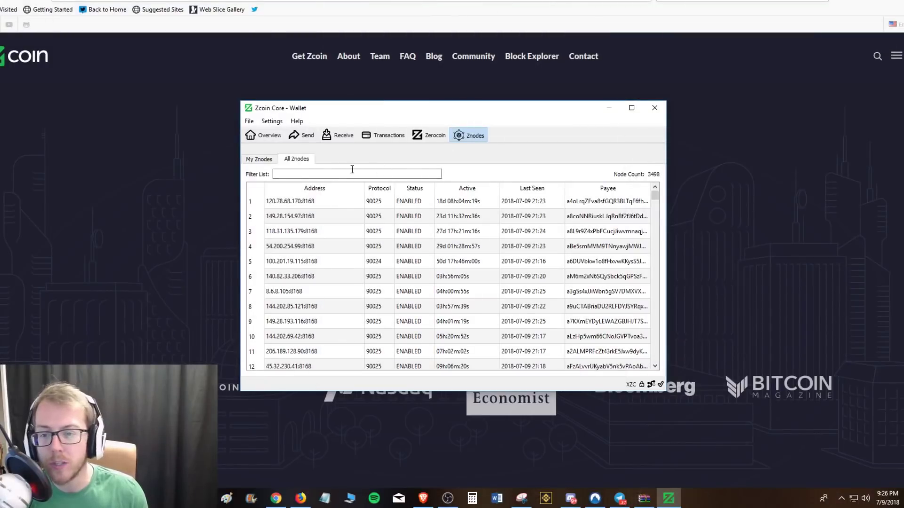
left_click(259, 159)
left_click(296, 158)
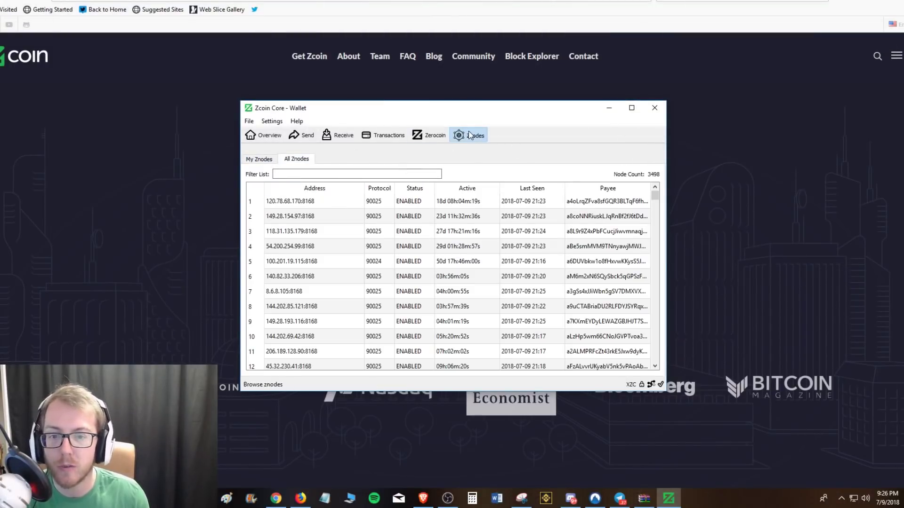
left_click_drag(655, 196, 655, 287)
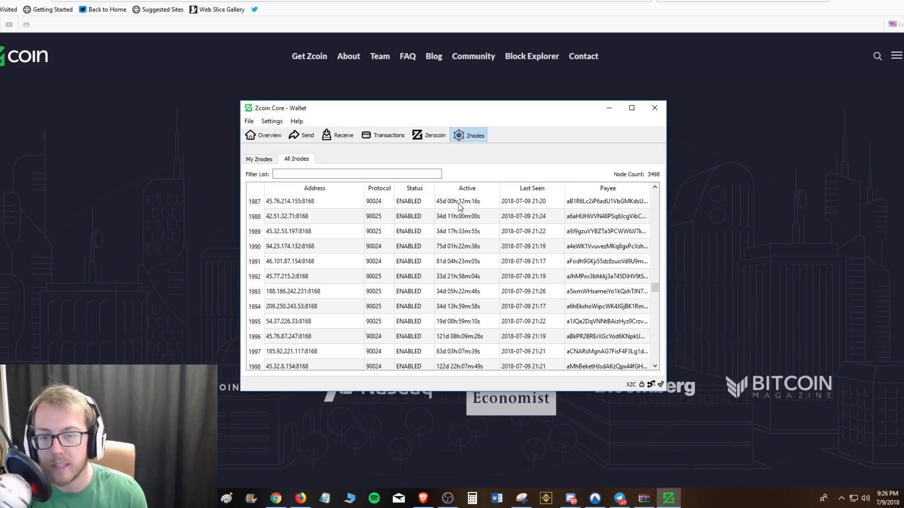
left_click_drag(657, 289, 646, 355)
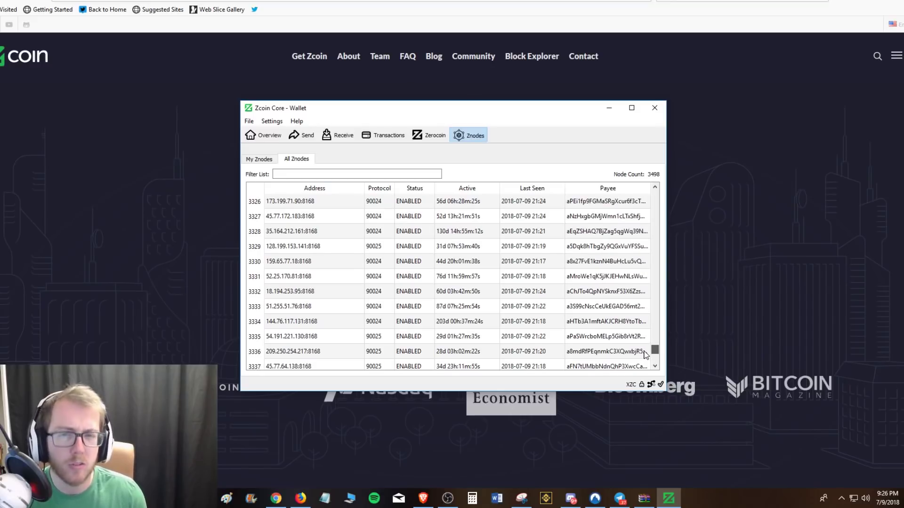
left_click(265, 140)
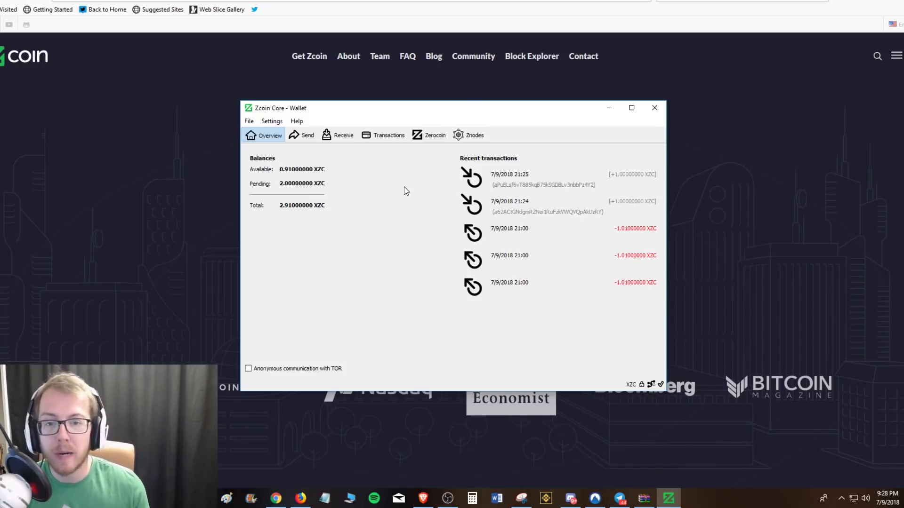
Show the All Znodes list again, then switch to the Firefox browser
left_click(468, 135)
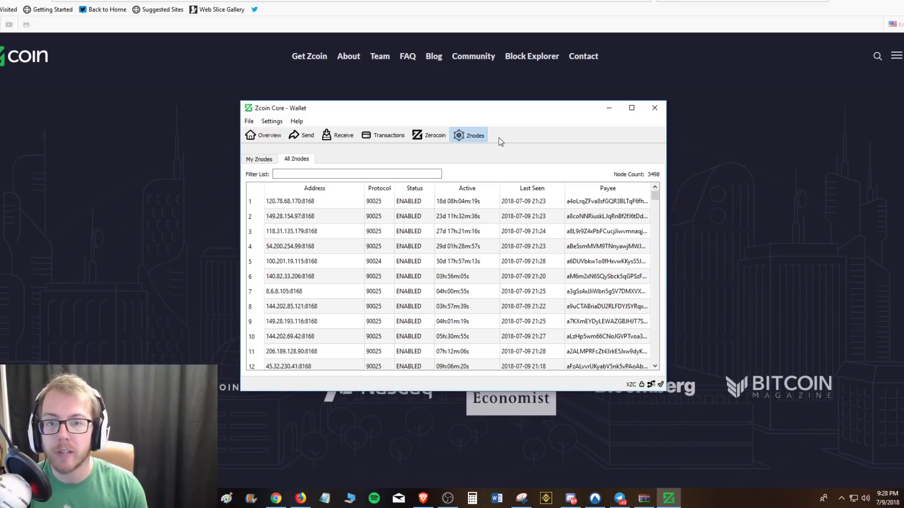
left_click(455, 98)
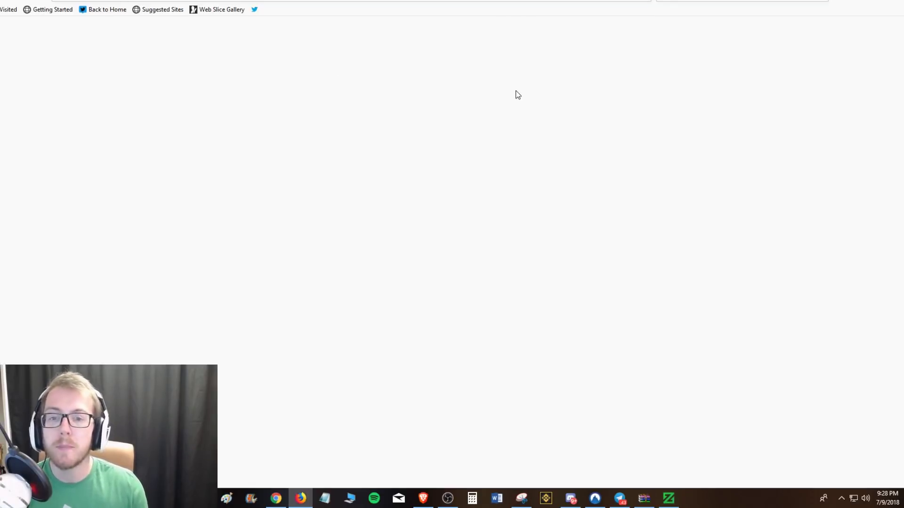
Load Zednode's Earnings Calculator estimating $375.78 USD monthly at $18.304 XZC with 3262 Znodes
left_click(588, 60)
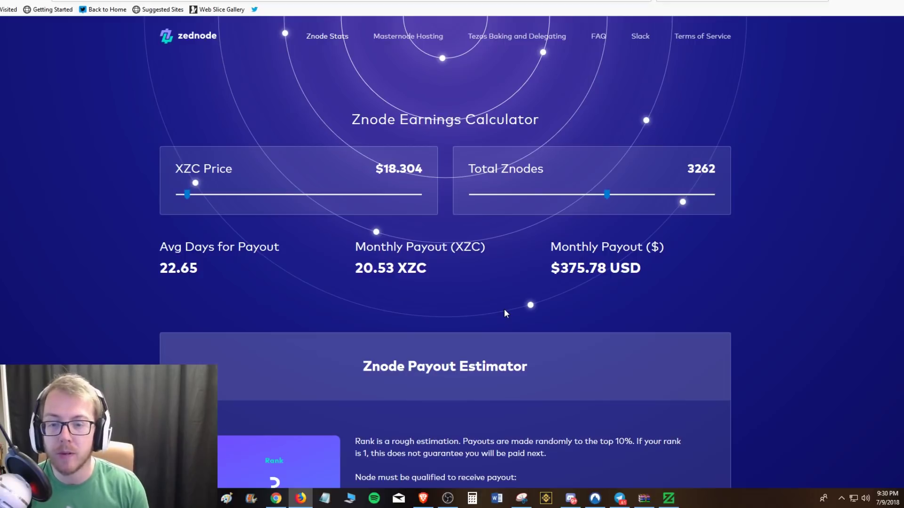
scroll(504, 310, "down", 1)
scroll(636, 256, "up", 1)
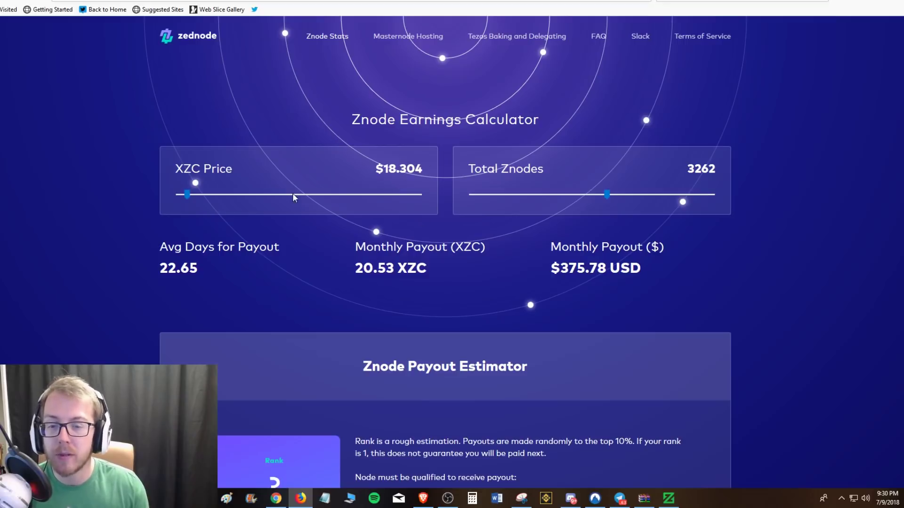
Review Zednode's 15 XZC per-block Payout Estimator and Znode stats, then move to the CoinMarketCap ZCoin tab
scroll(130, 213, "down", 10)
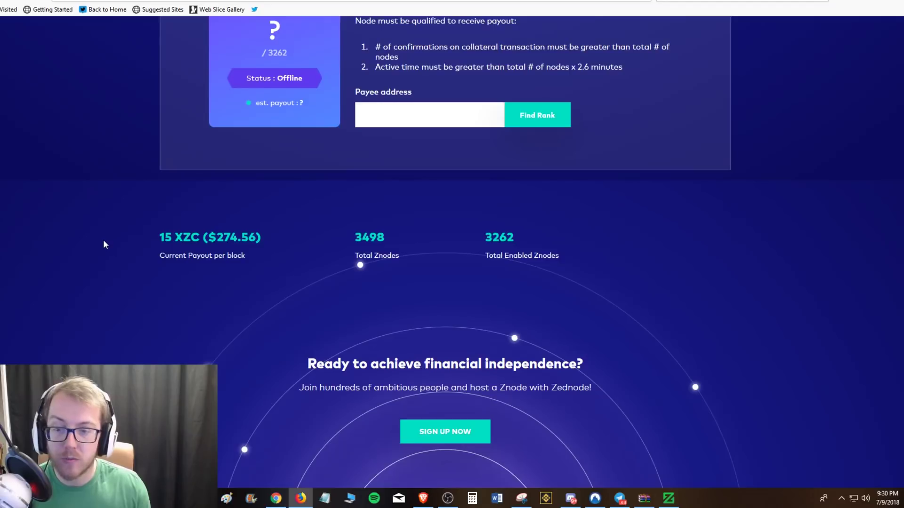
scroll(105, 244, "up", 1)
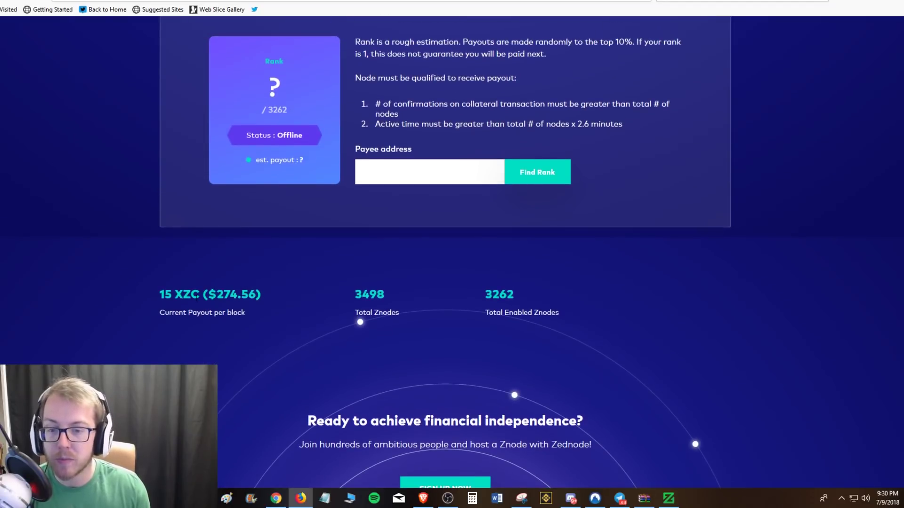
key("ctrl+Tab")
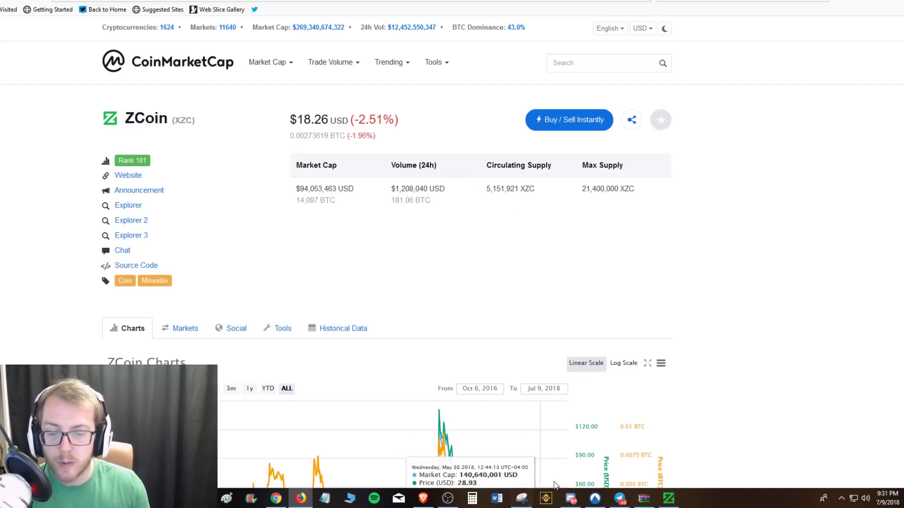
Open Calculator beside the coin page and enter the circulating supply 5,151,921
left_click(473, 499)
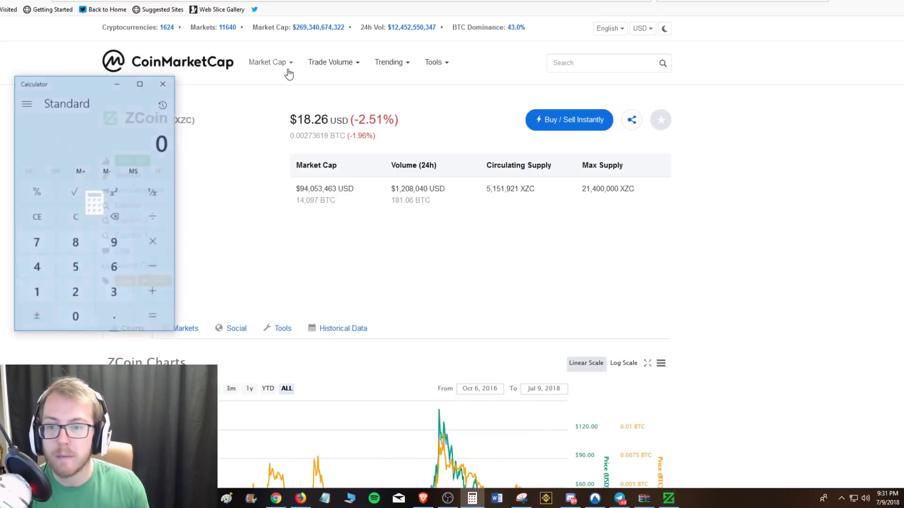
left_click_drag(105, 89, 267, 60)
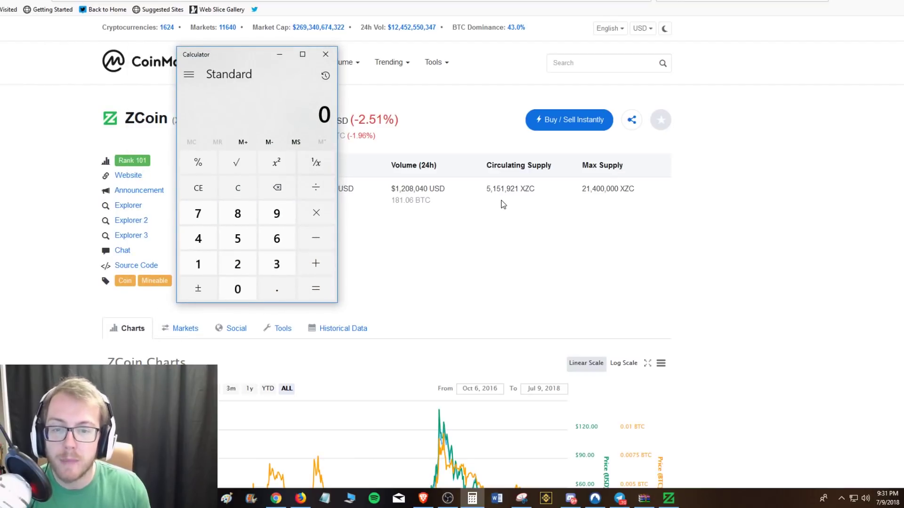
left_click(242, 239)
left_click(198, 264)
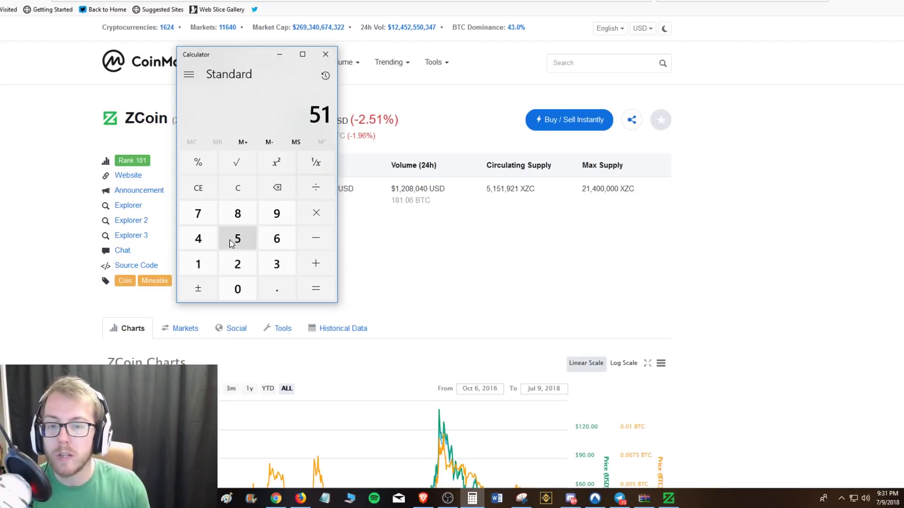
left_click(231, 243)
left_click(199, 263)
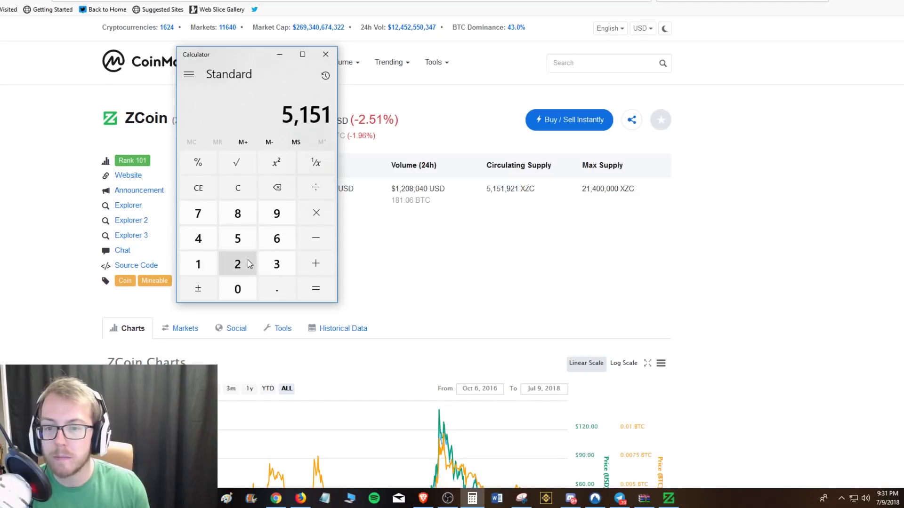
left_click(273, 215)
left_click(227, 266)
left_click(198, 263)
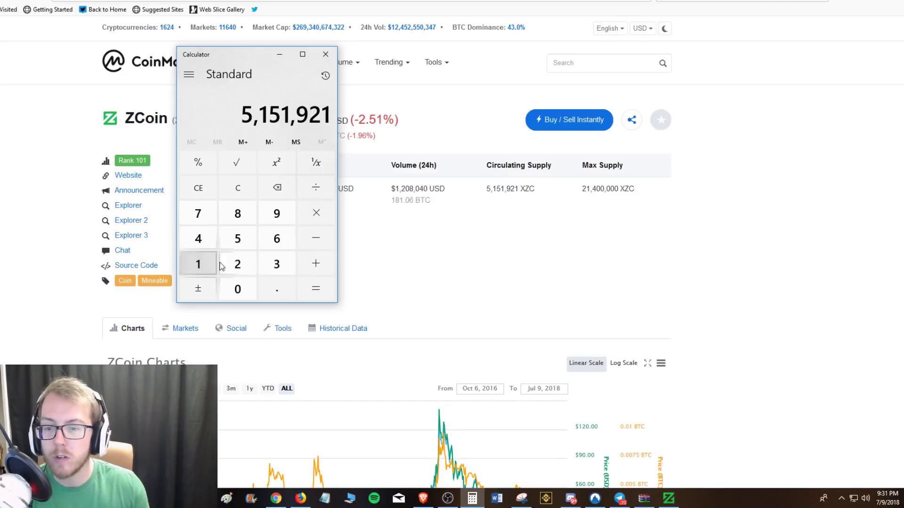
Subtract 3,500,000 from it to get 1,651,921
left_click(315, 238)
left_click(270, 274)
left_click(247, 240)
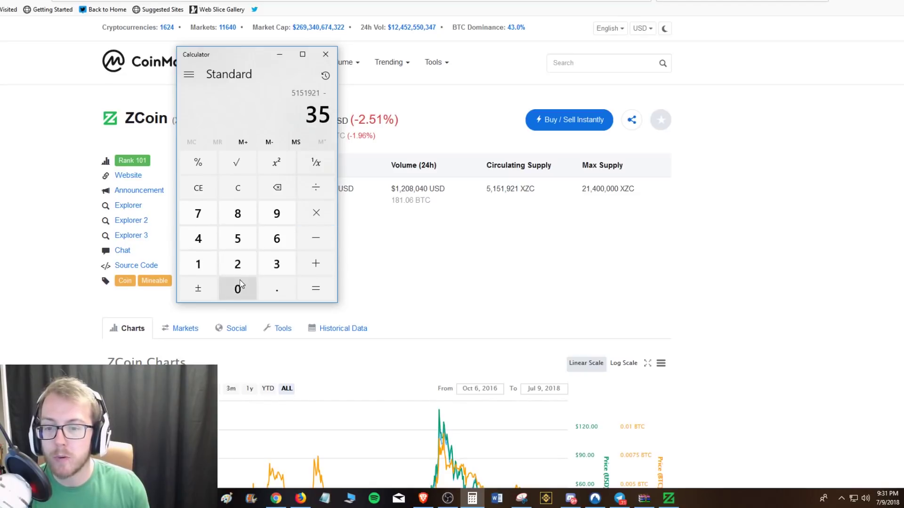
double_click(238, 287)
double_click(238, 287)
left_click(239, 286)
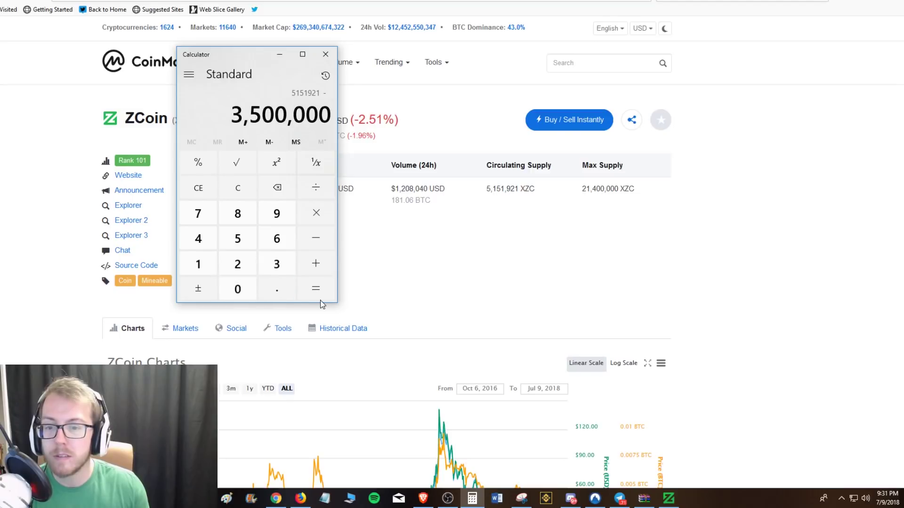
left_click(316, 288)
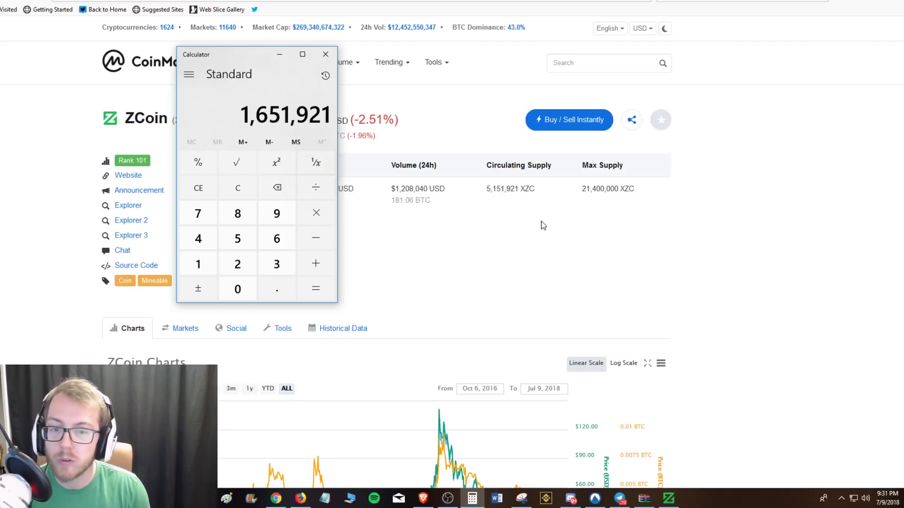
Close the Calculator and highlight the 21,400,000 max supply figure on CoinMarketCap
left_click(506, 184)
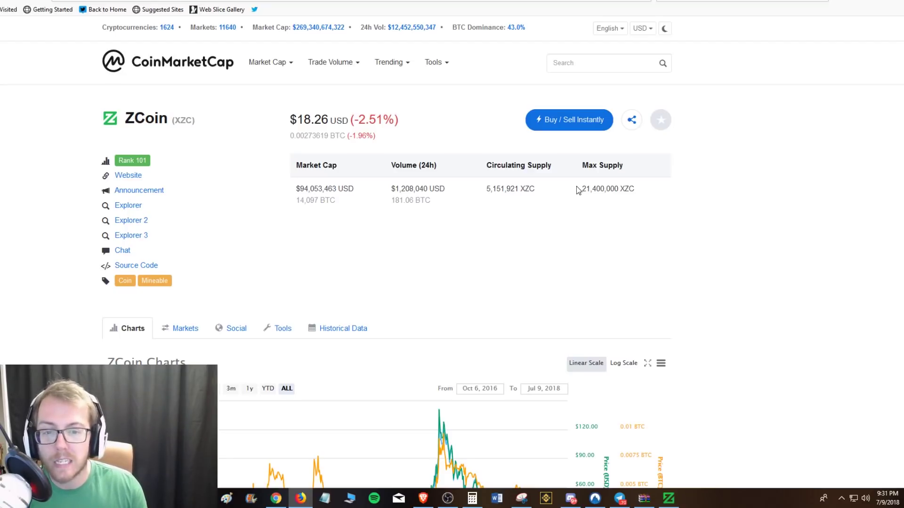
left_click_drag(576, 185, 612, 190)
left_click(607, 199)
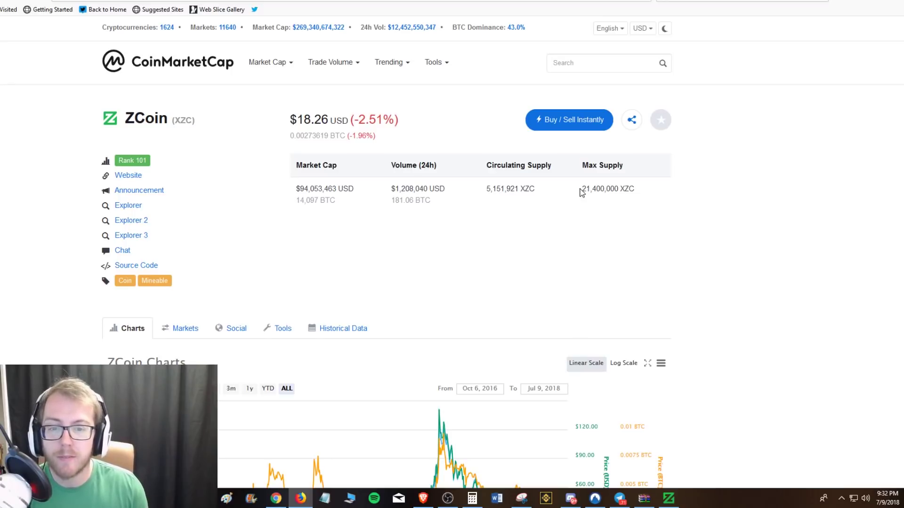
left_click_drag(582, 189, 607, 189)
left_click(601, 188)
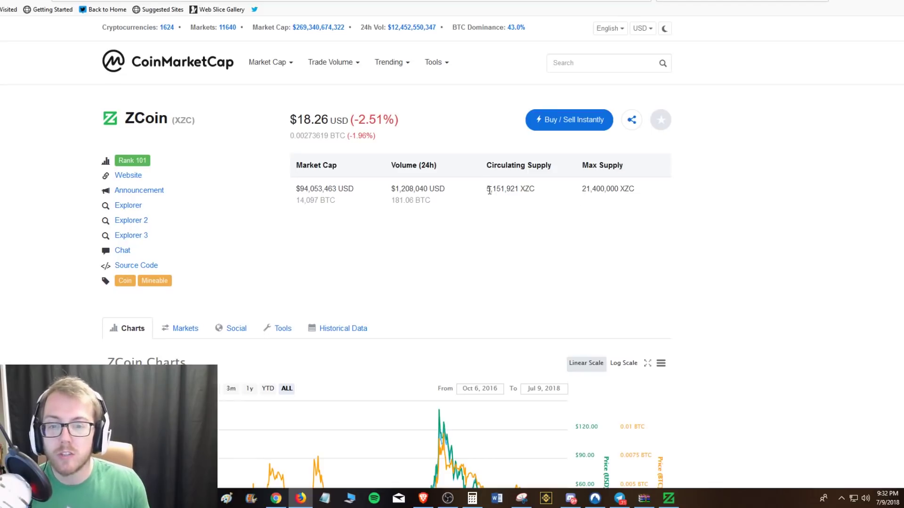
left_click_drag(575, 191, 599, 192)
left_click(598, 191)
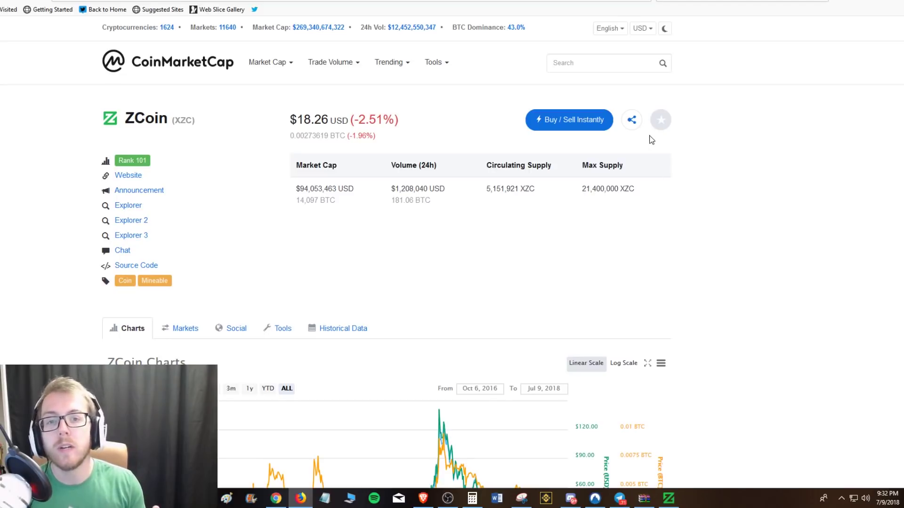